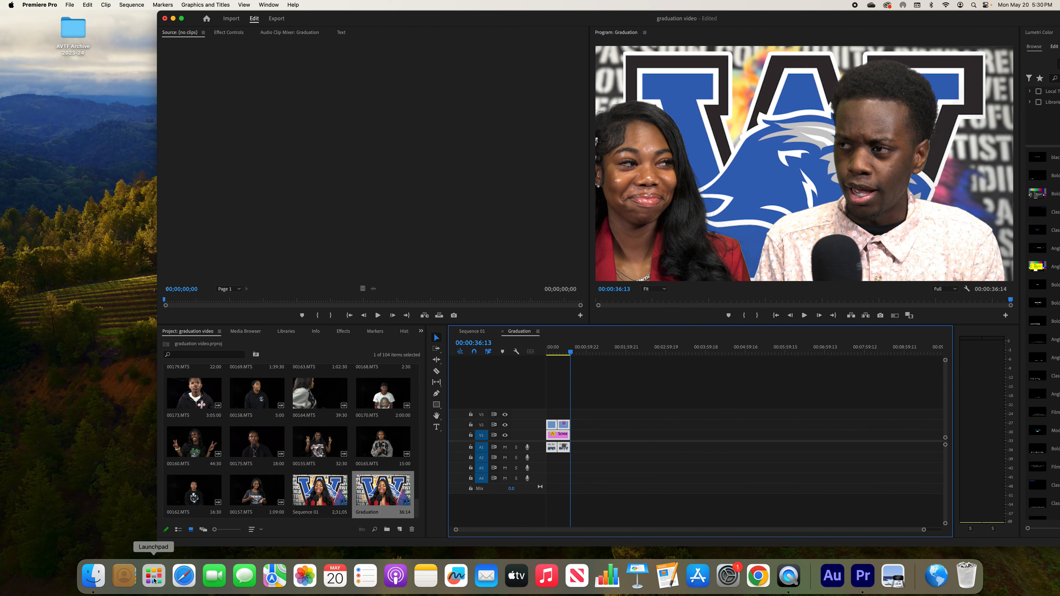
Look through the pages of installed applications in Launchpad and switch to Adobe Premiere Pro 2024
{"action": "left_click", "coordinate": [154, 581]}
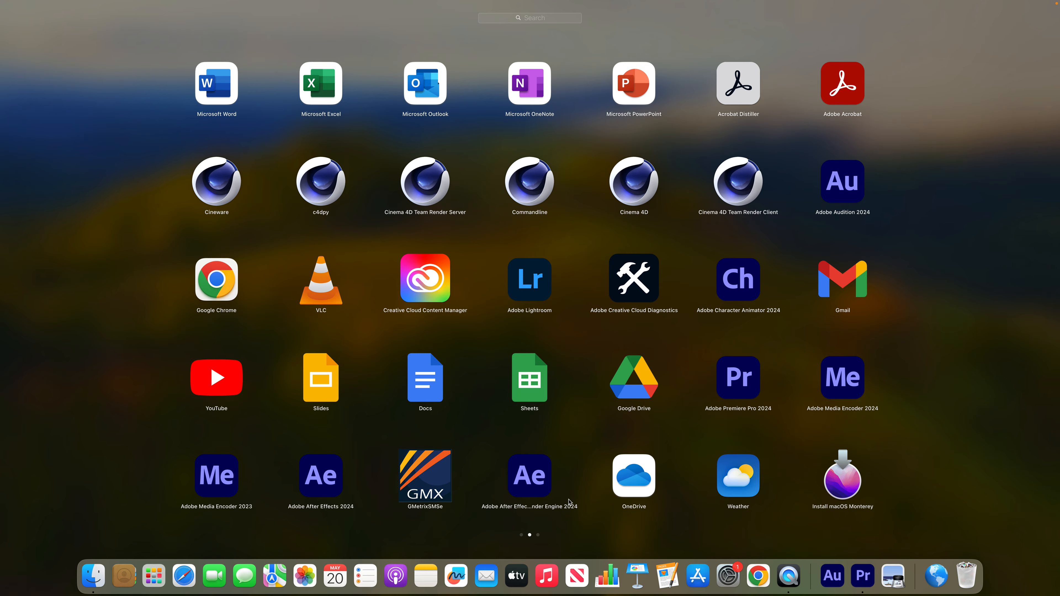
{"action": "left_click", "coordinate": [522, 536]}
{"action": "left_click", "coordinate": [531, 536]}
{"action": "left_click", "coordinate": [537, 537]}
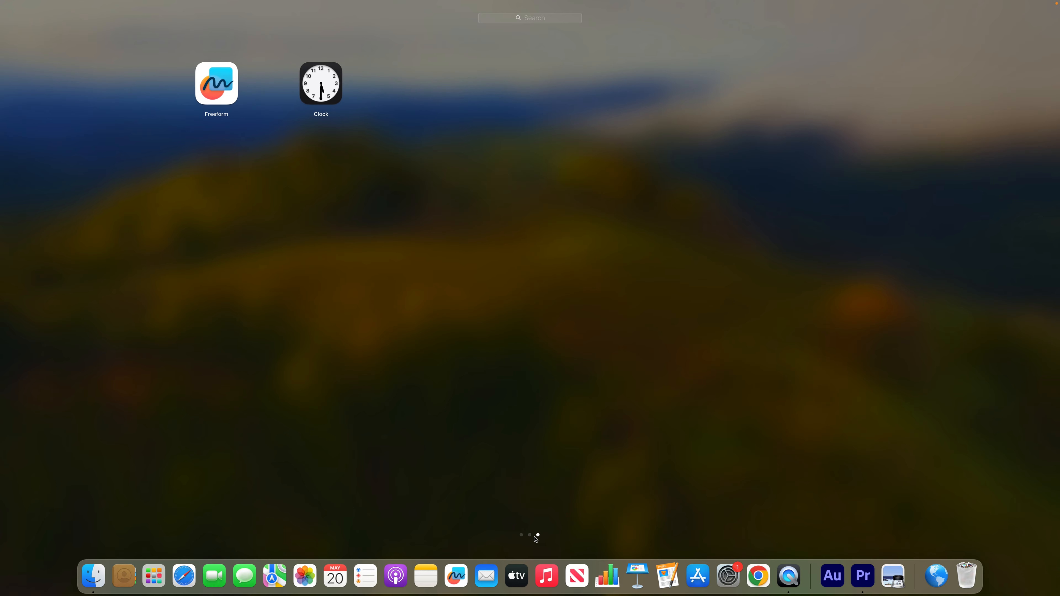
{"action": "left_click", "coordinate": [531, 537]}
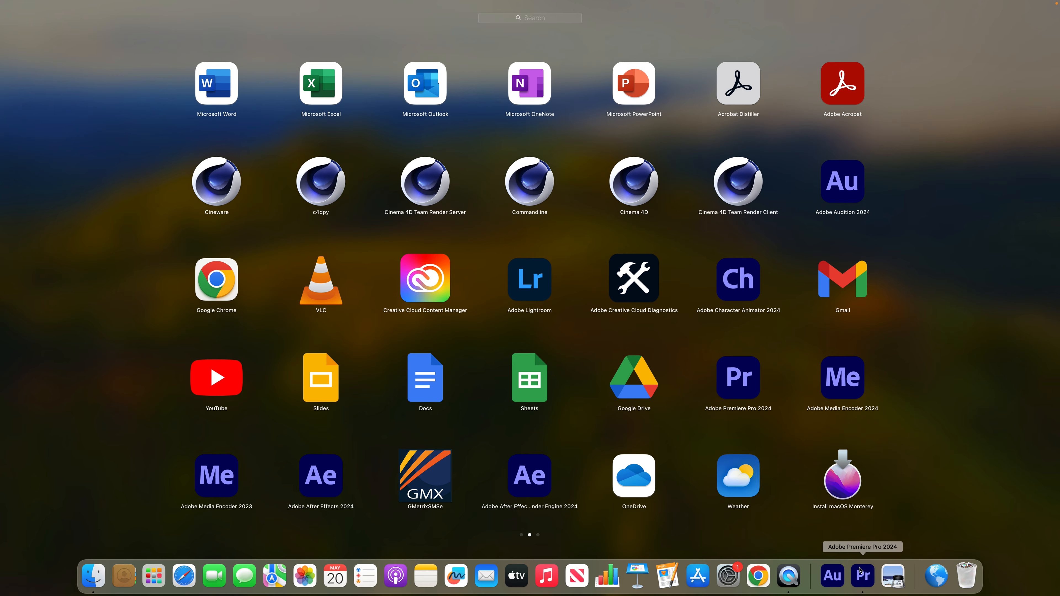
{"action": "left_click", "coordinate": [862, 575]}
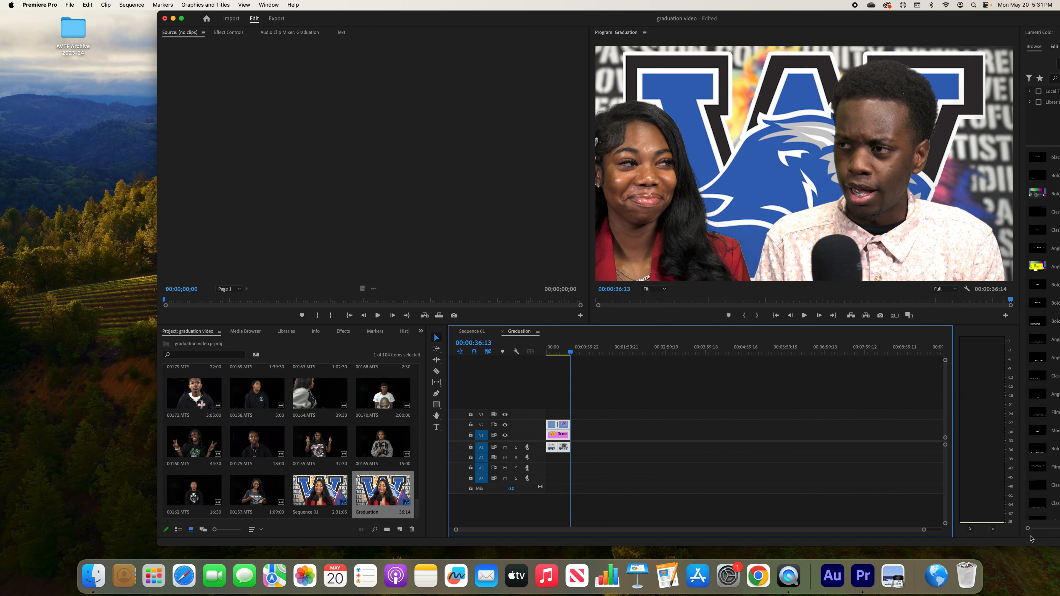
Open the media export settings for the Graduation sequence and reposition the window so the export controls are accessible
{"action": "left_click_drag", "start_coordinate": [924, 530], "coordinate": [763, 525]}
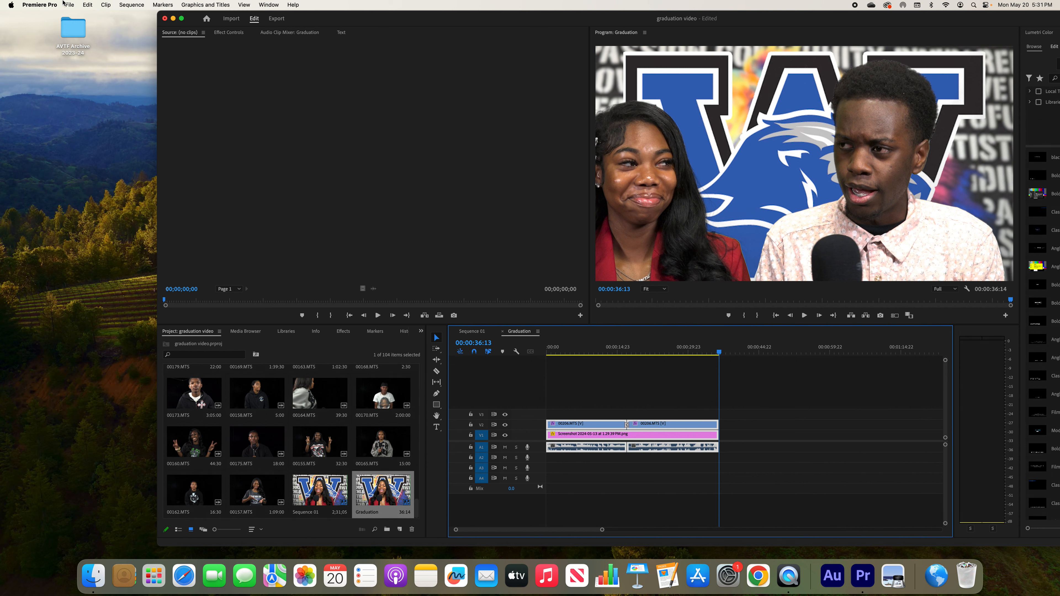
{"action": "left_click", "coordinate": [70, 4]}
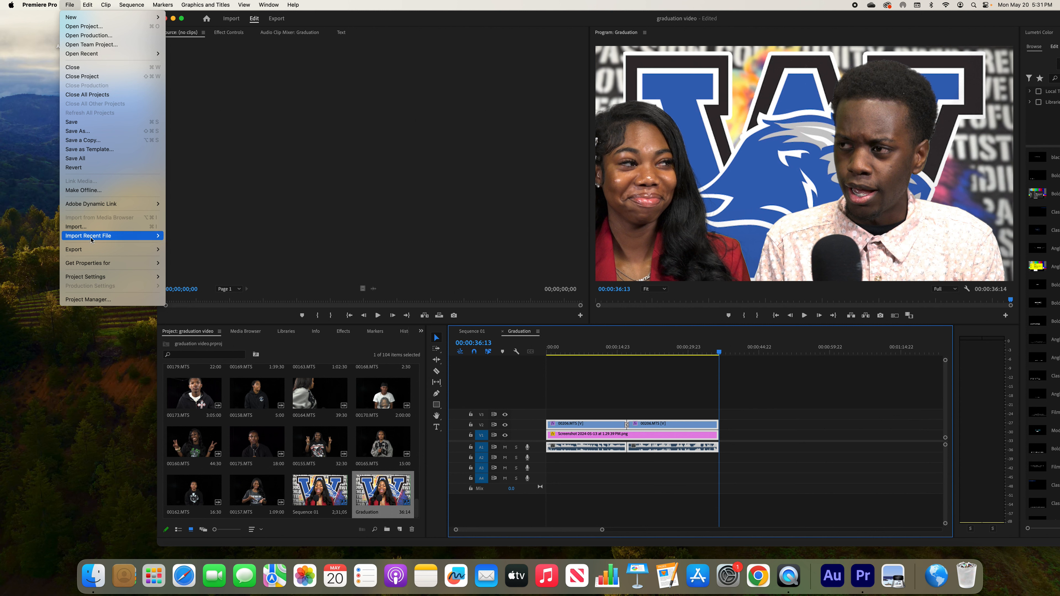
{"action": "mouse_move", "coordinate": [95, 251]}
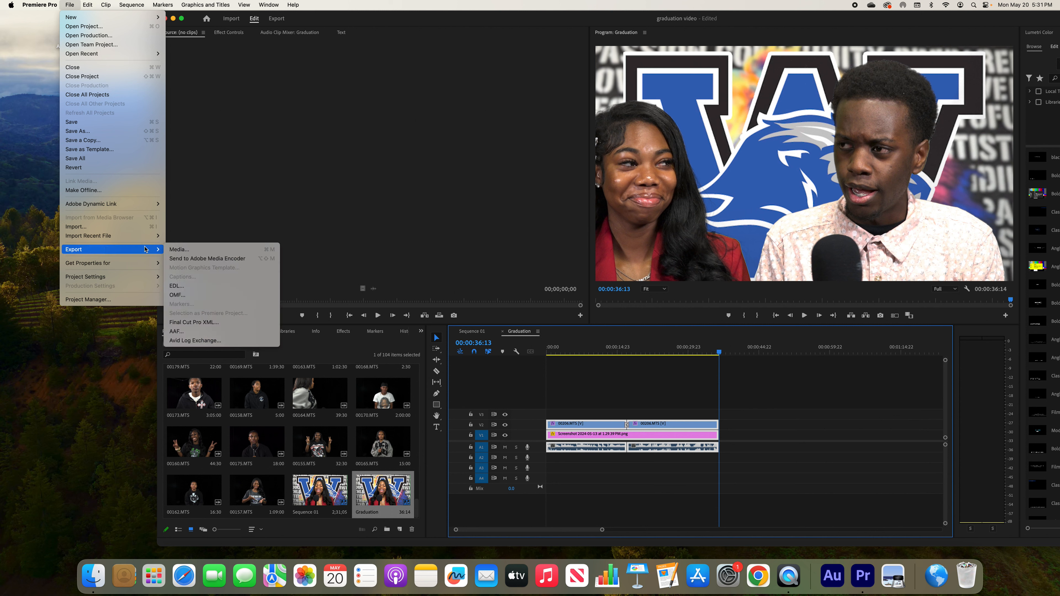
{"action": "left_click", "coordinate": [186, 251]}
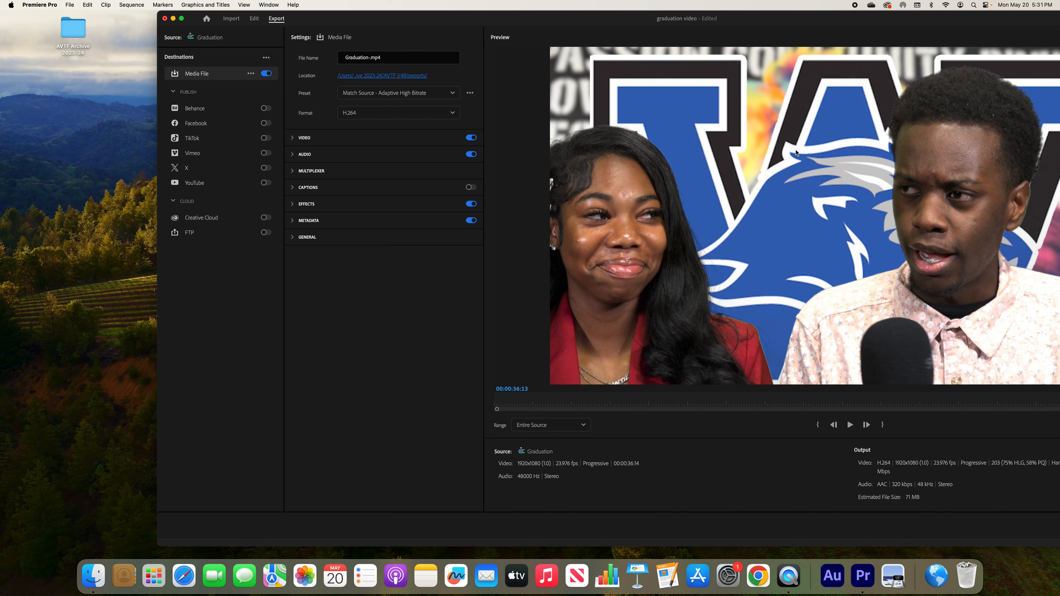
{"action": "left_click_drag", "start_coordinate": [846, 19], "coordinate": [699, 20]}
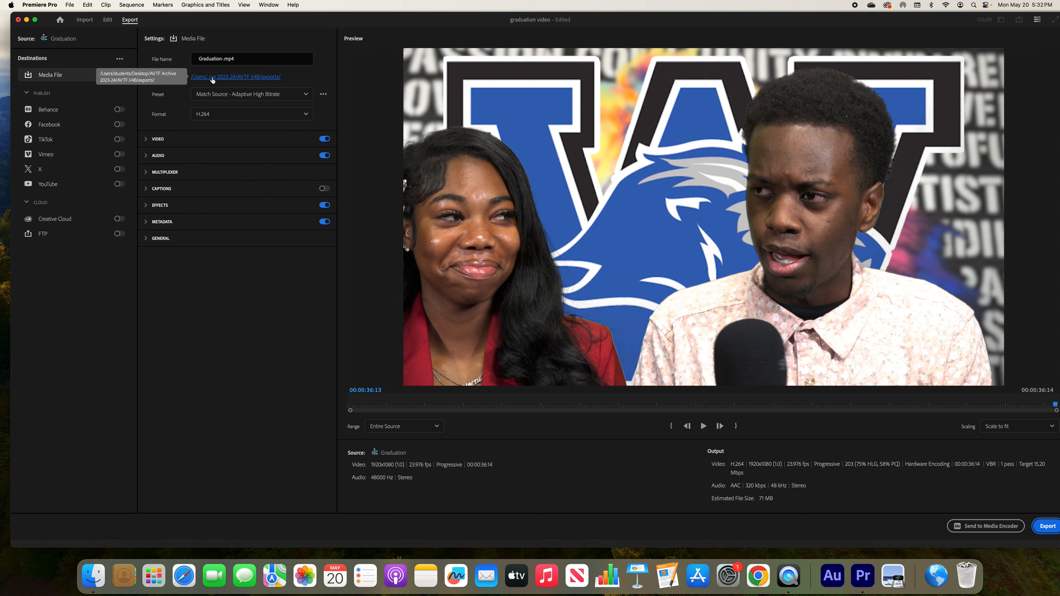
Set the export location to the Exports folder in AVTF Archive 2023-24 > Special Projects and Files > 2024 Graduation Video
{"action": "left_click", "coordinate": [232, 77]}
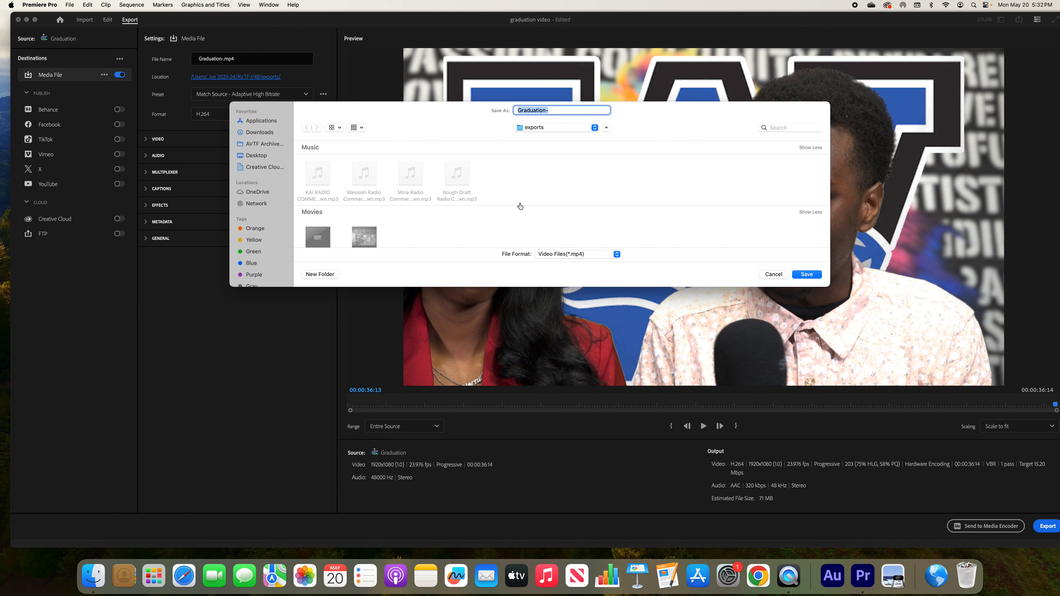
{"action": "left_click", "coordinate": [558, 129]}
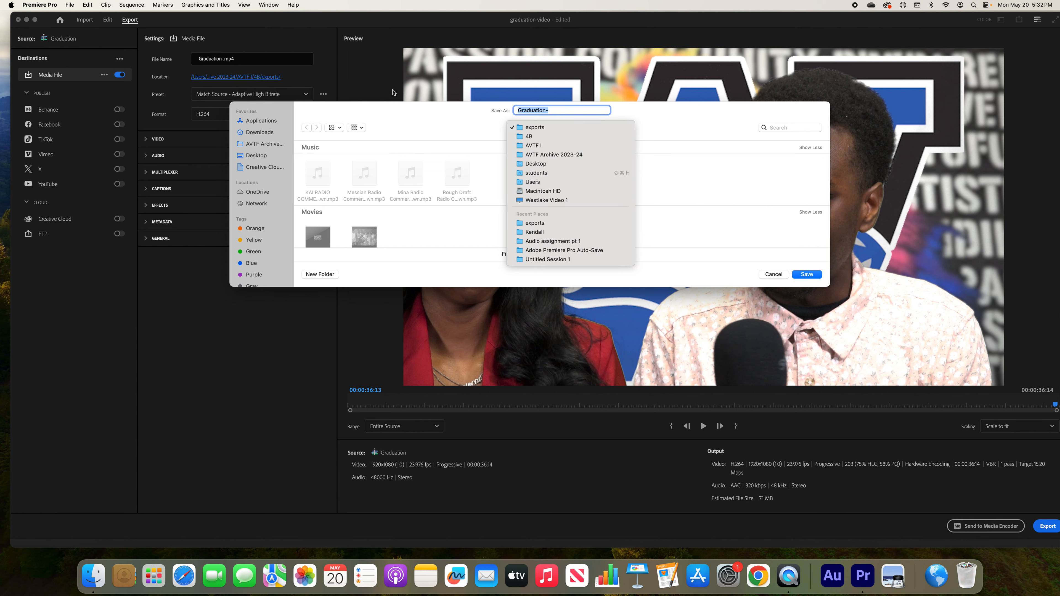
{"action": "left_click", "coordinate": [393, 113]}
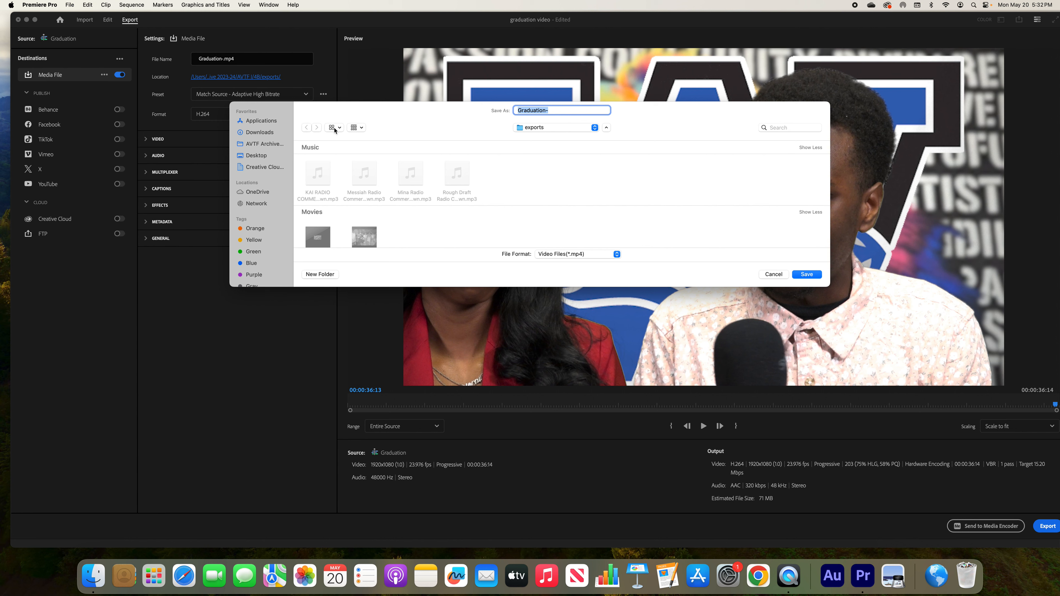
{"action": "left_click", "coordinate": [575, 129]}
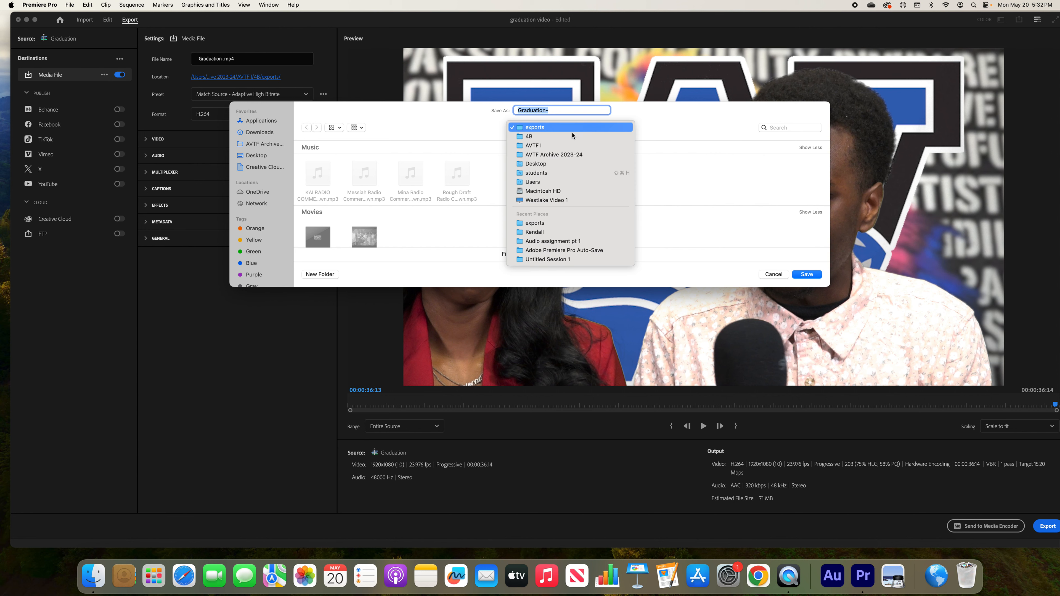
{"action": "left_click", "coordinate": [549, 156]}
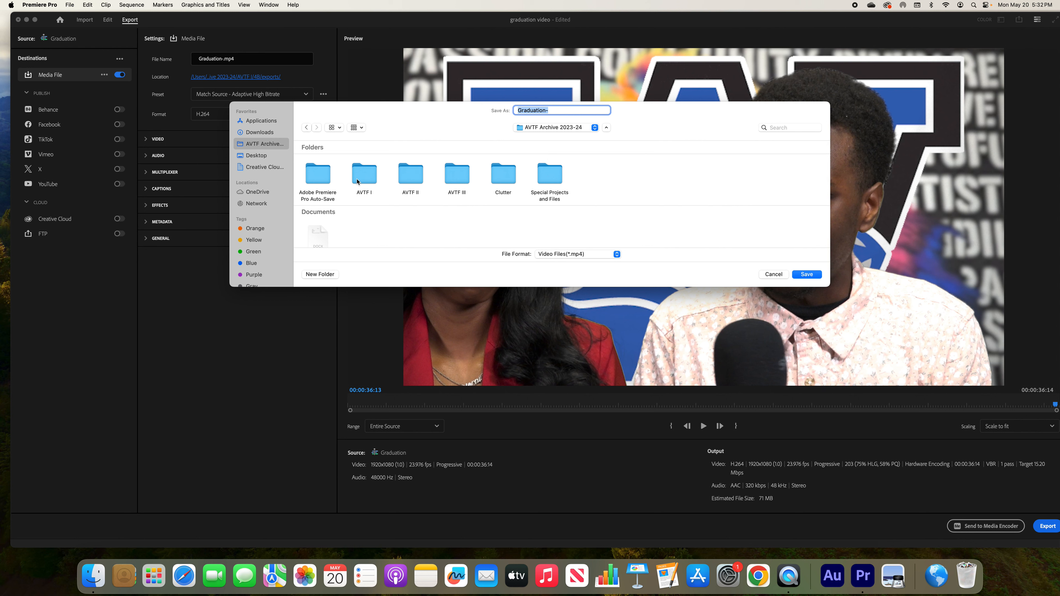
{"action": "left_click", "coordinate": [552, 181]}
{"action": "double_click", "coordinate": [553, 181]}
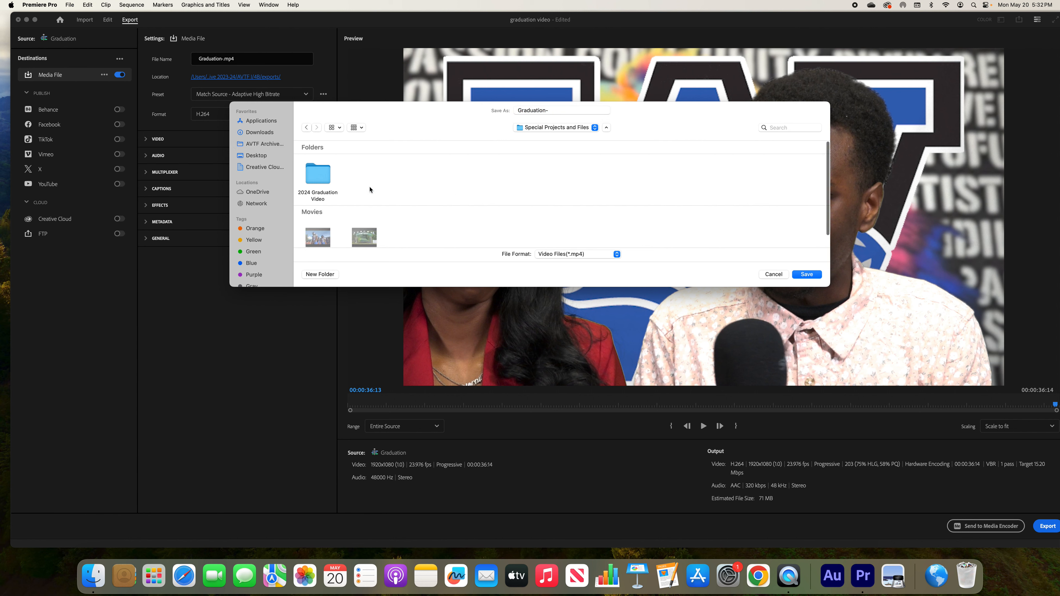
{"action": "left_click", "coordinate": [320, 182]}
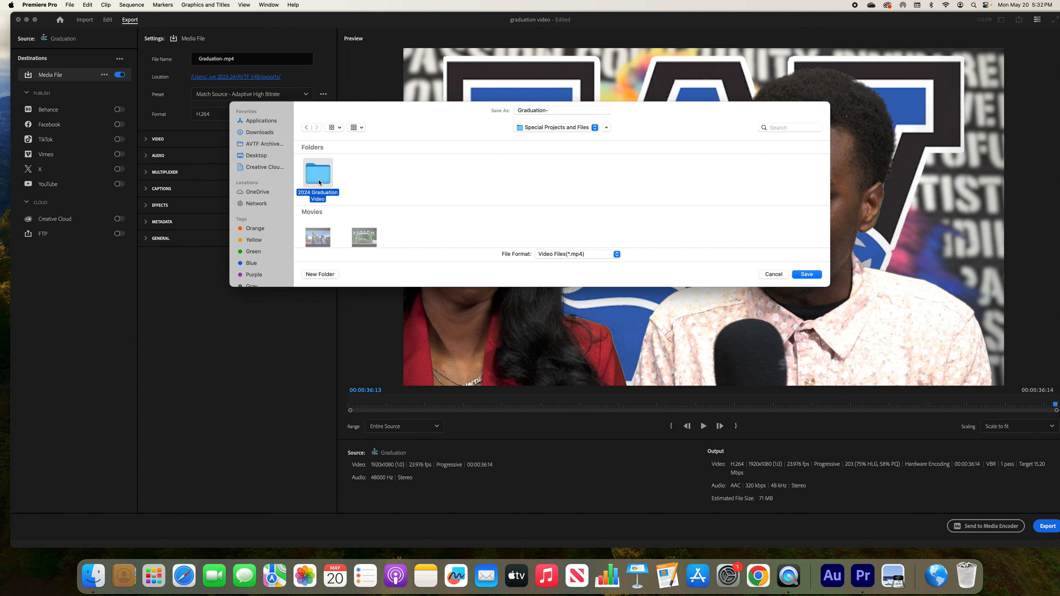
{"action": "double_click", "coordinate": [319, 183]}
{"action": "left_click", "coordinate": [371, 180]}
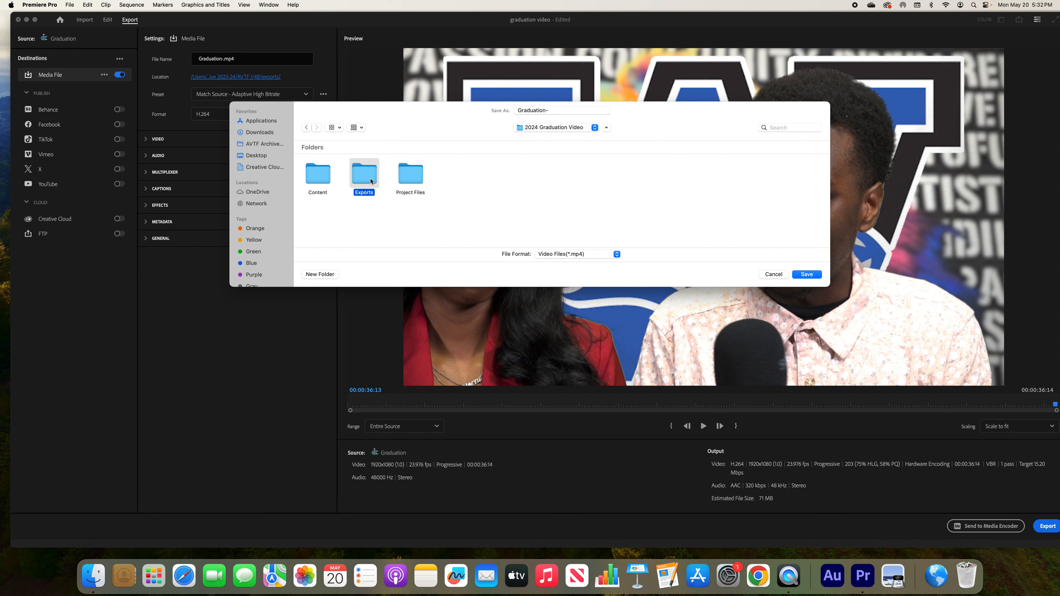
{"action": "double_click", "coordinate": [371, 180]}
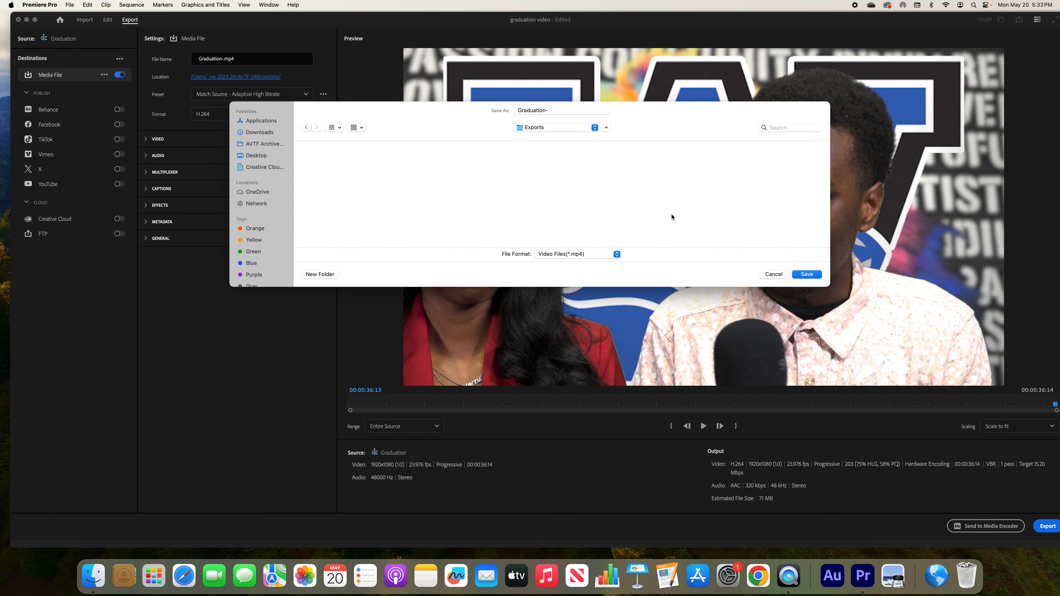
{"action": "left_click", "coordinate": [804, 277]}
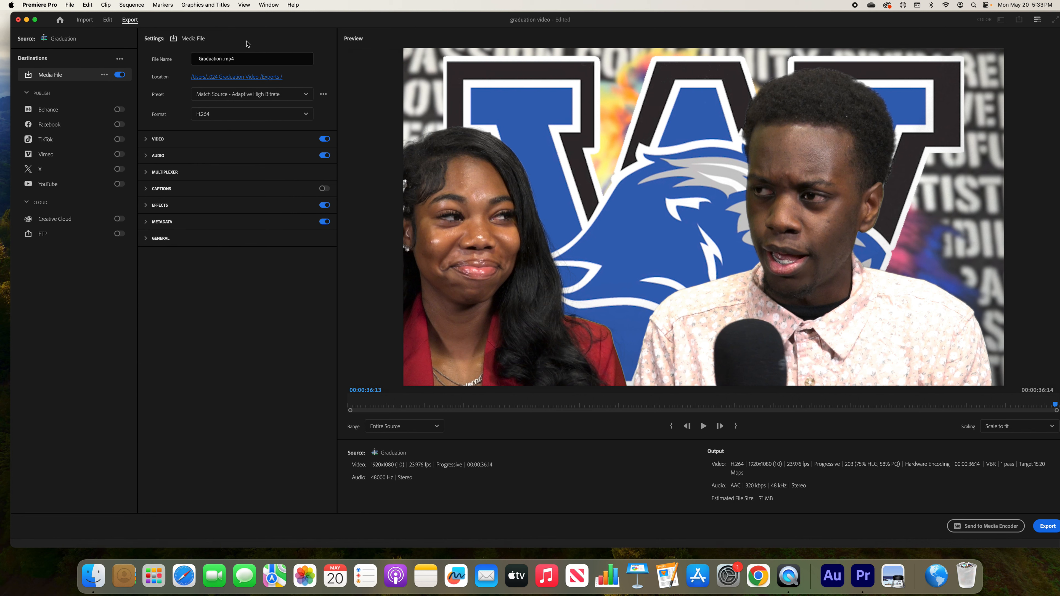
Check the chosen save location and export the Graduation sequence immediately with the current settings
{"action": "left_click", "coordinate": [247, 77]}
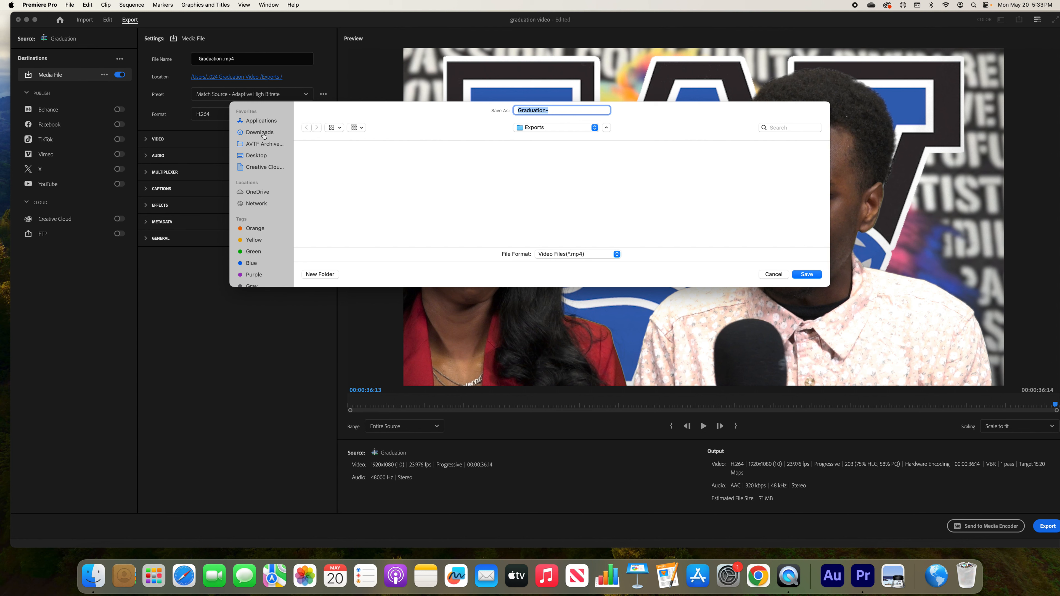
{"action": "left_click", "coordinate": [773, 274]}
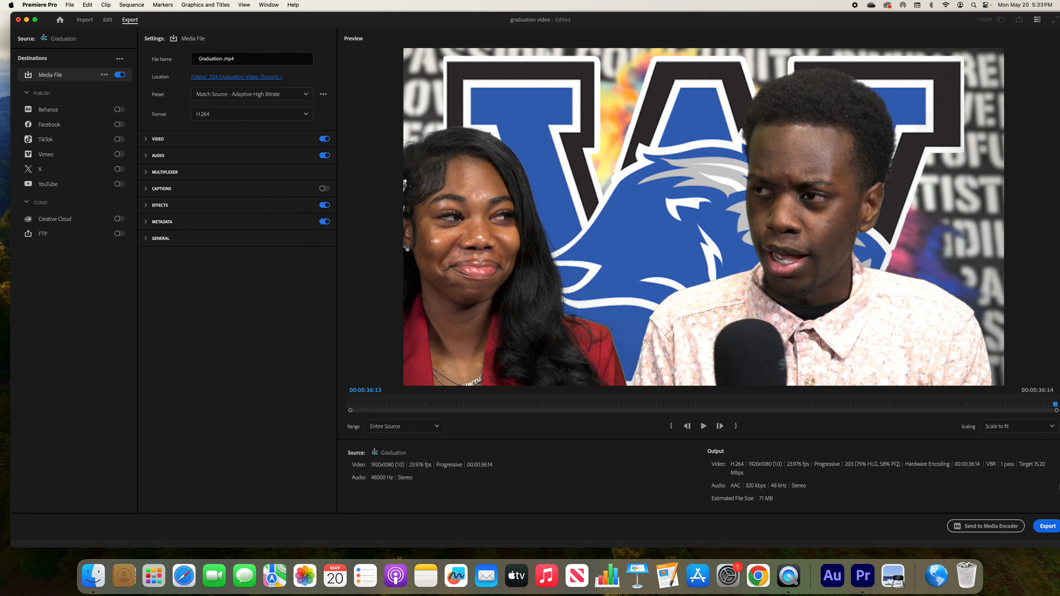
{"action": "left_click", "coordinate": [1045, 529]}
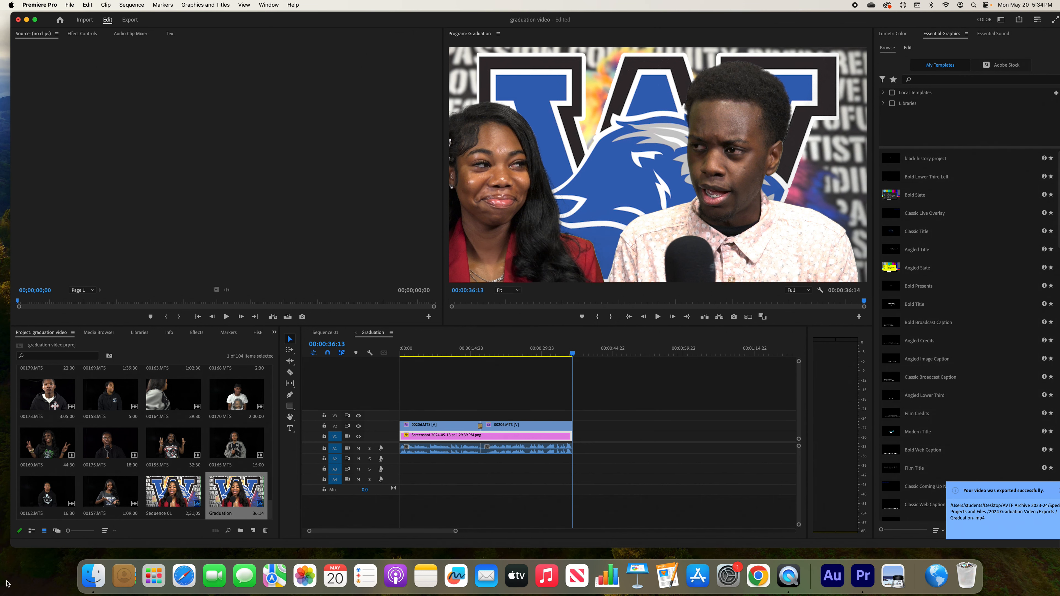
Switch to Finder and open the Exports folder of 2024 Graduation Video, inside Special Projects and Files of AVTF Archive 2023-24
{"action": "left_click", "coordinate": [99, 579]}
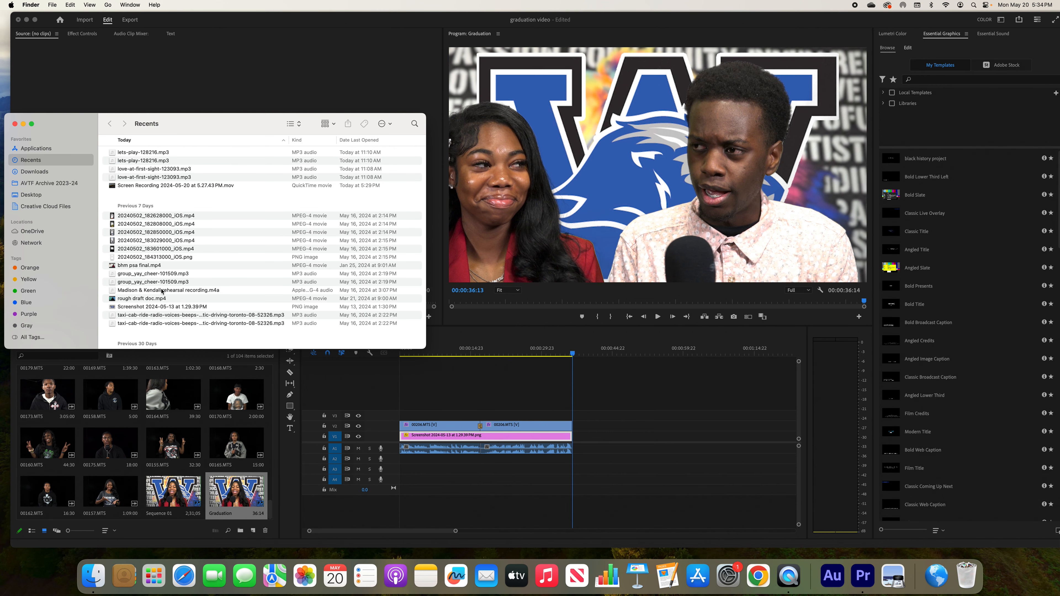
{"action": "left_click", "coordinate": [37, 185]}
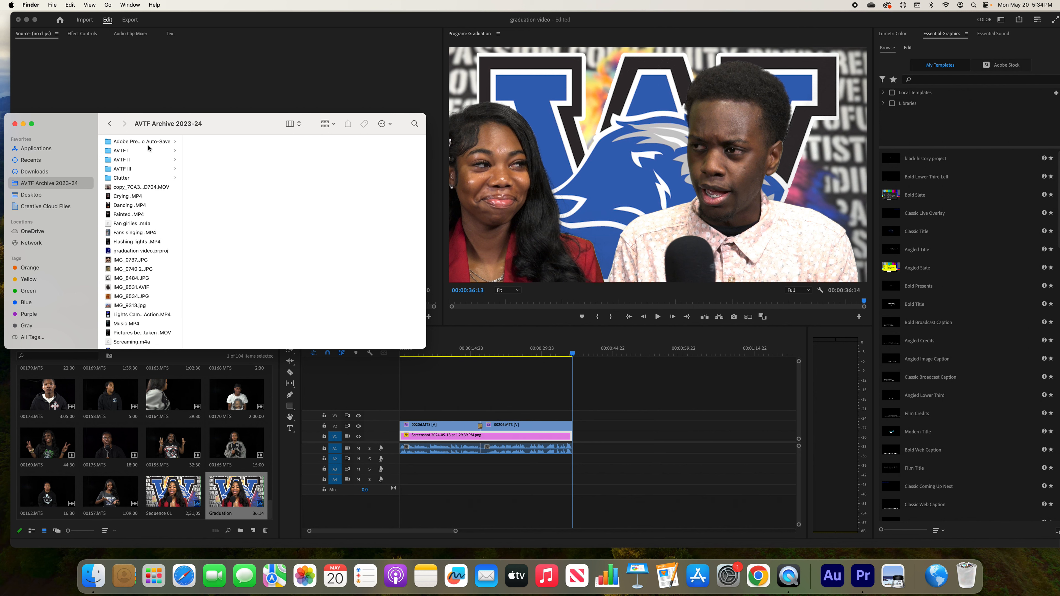
{"action": "scroll", "coordinate": [130, 180], "scroll_direction": "down", "scroll_amount": 3}
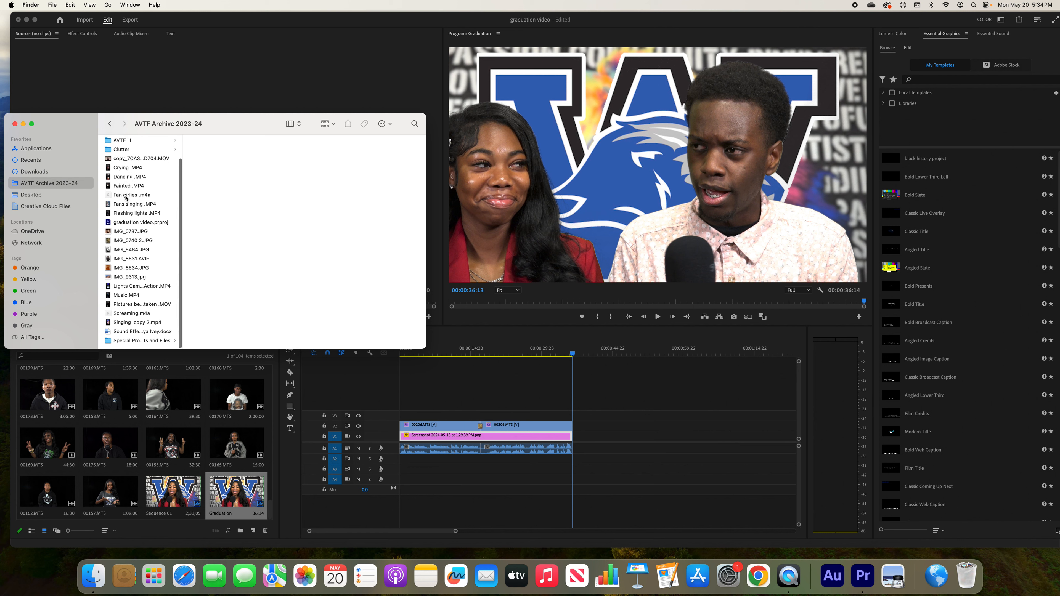
{"action": "left_click", "coordinate": [144, 341]}
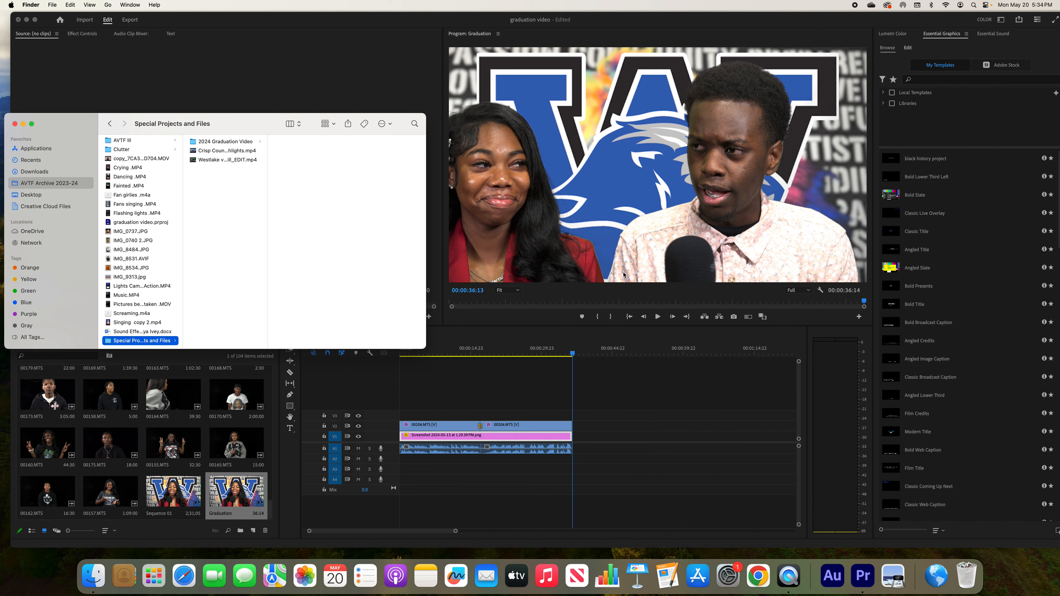
{"action": "left_click", "coordinate": [248, 144]}
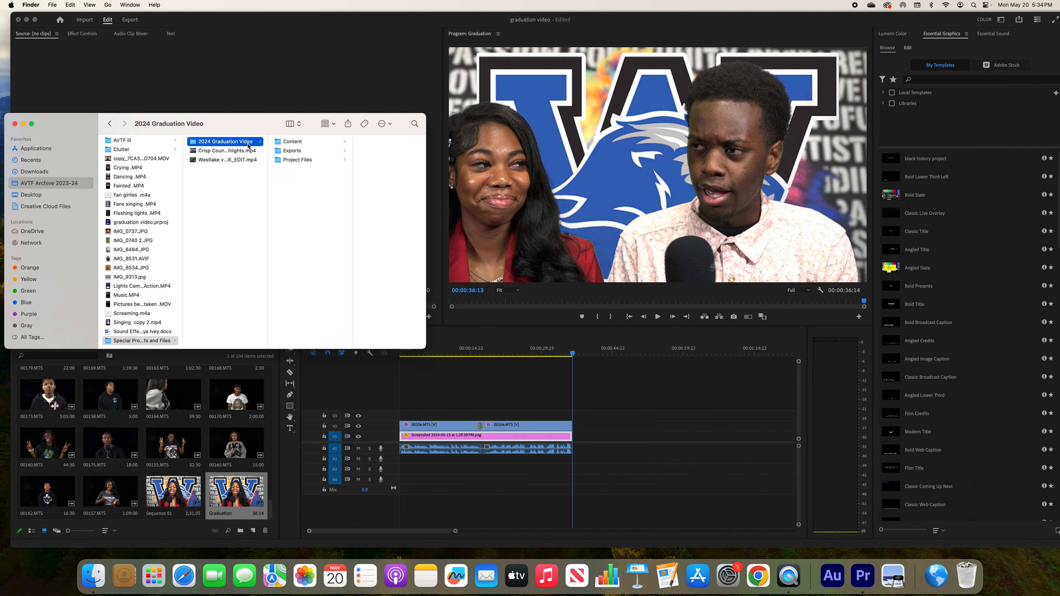
{"action": "left_click", "coordinate": [286, 151]}
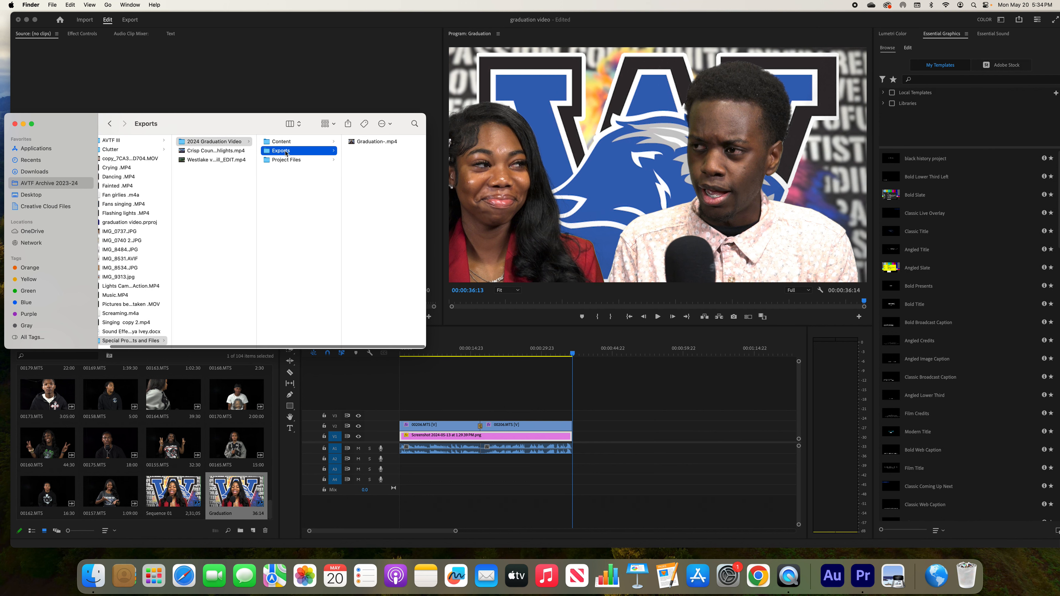
Play the exported Graduation-.mp4 file in a quick preview to check it, and close the preview
{"action": "left_click", "coordinate": [364, 144]}
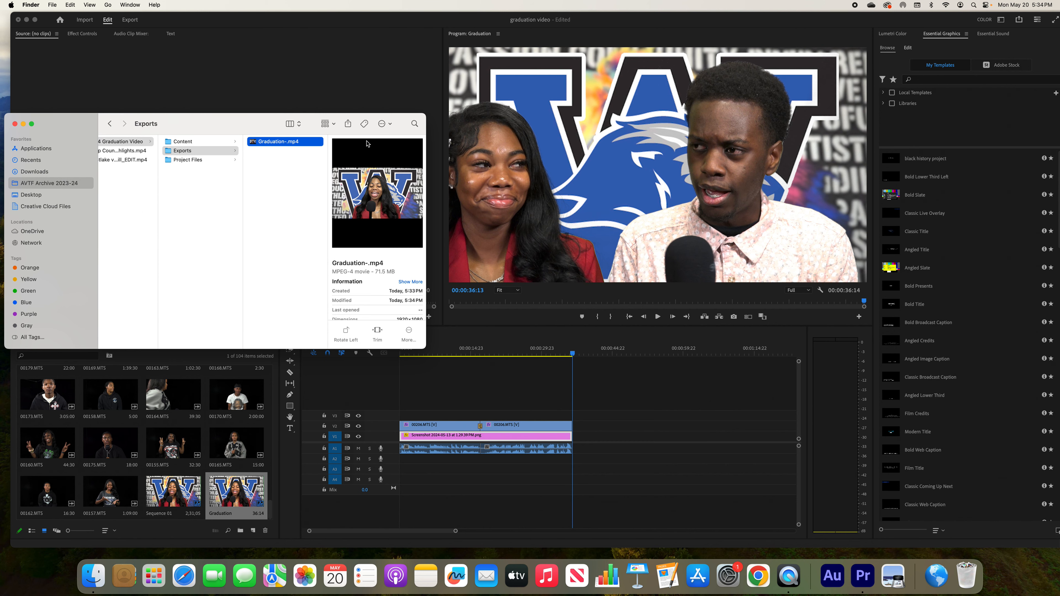
{"action": "key", "text": "space"}
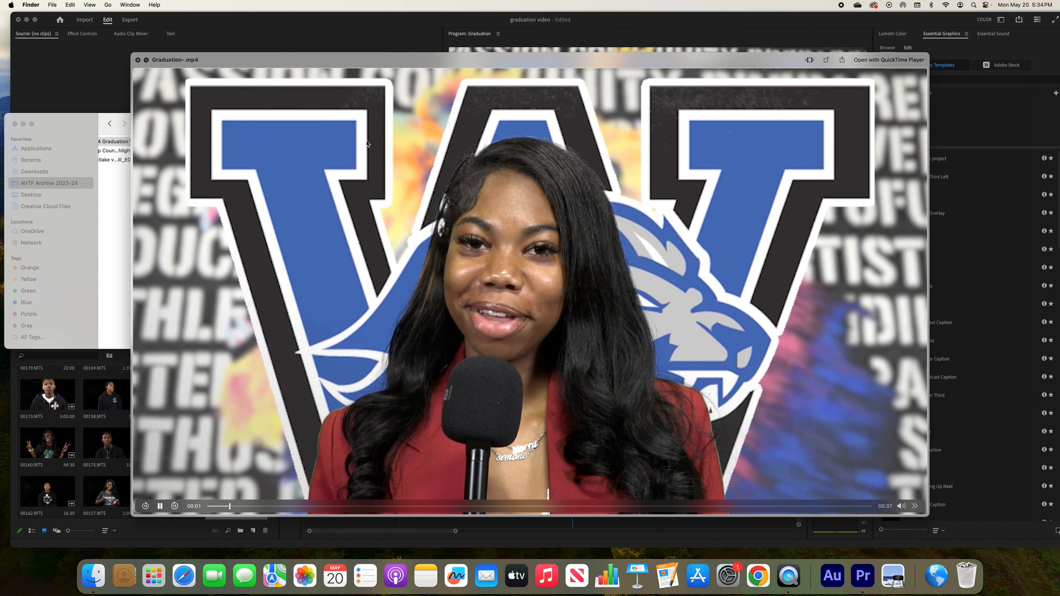
{"action": "key", "text": "space"}
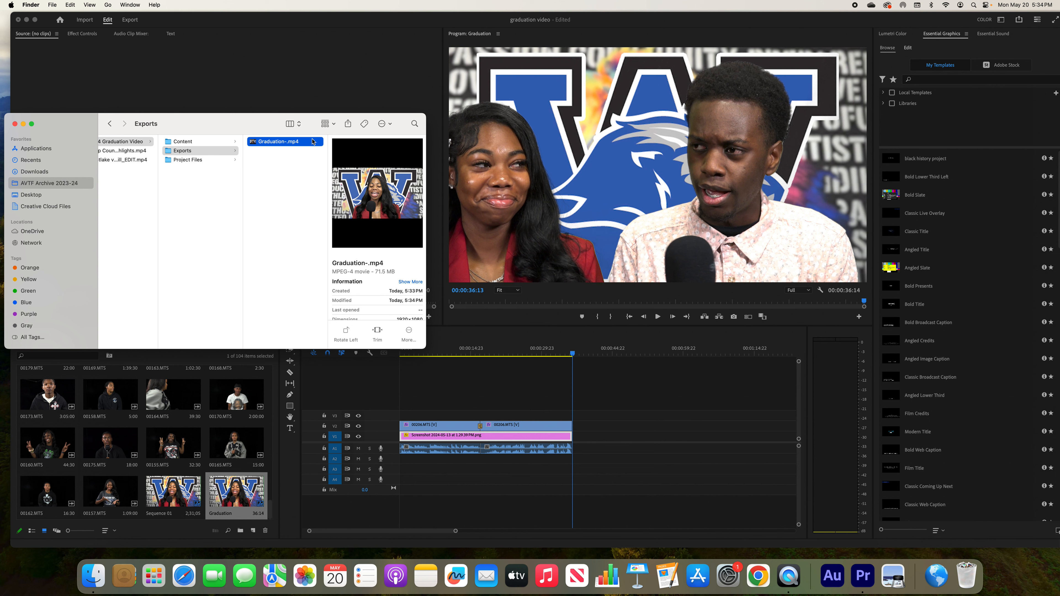
{"action": "key", "text": "space"}
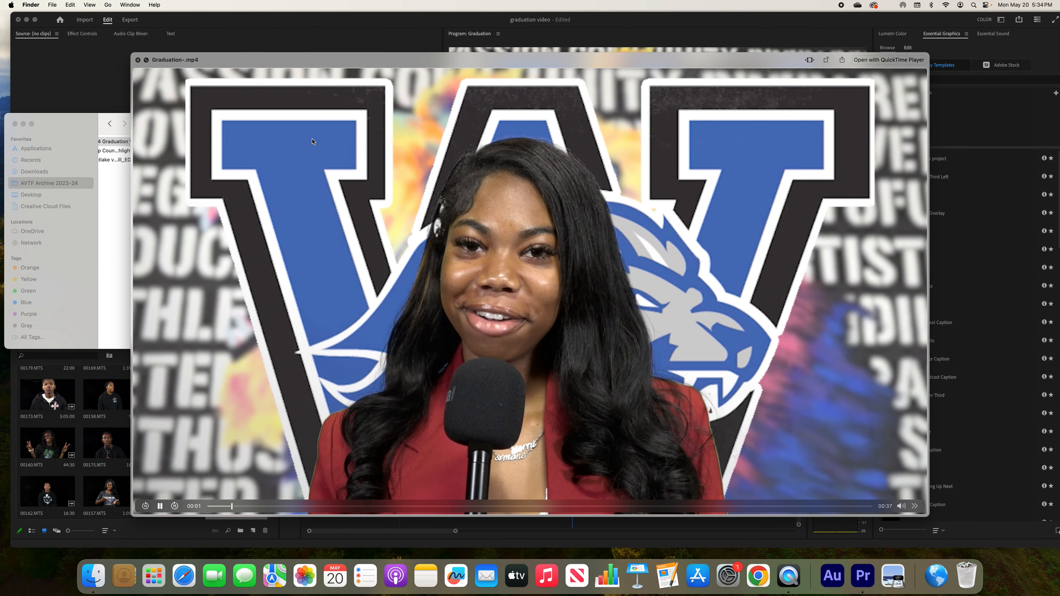
{"action": "key", "text": "space"}
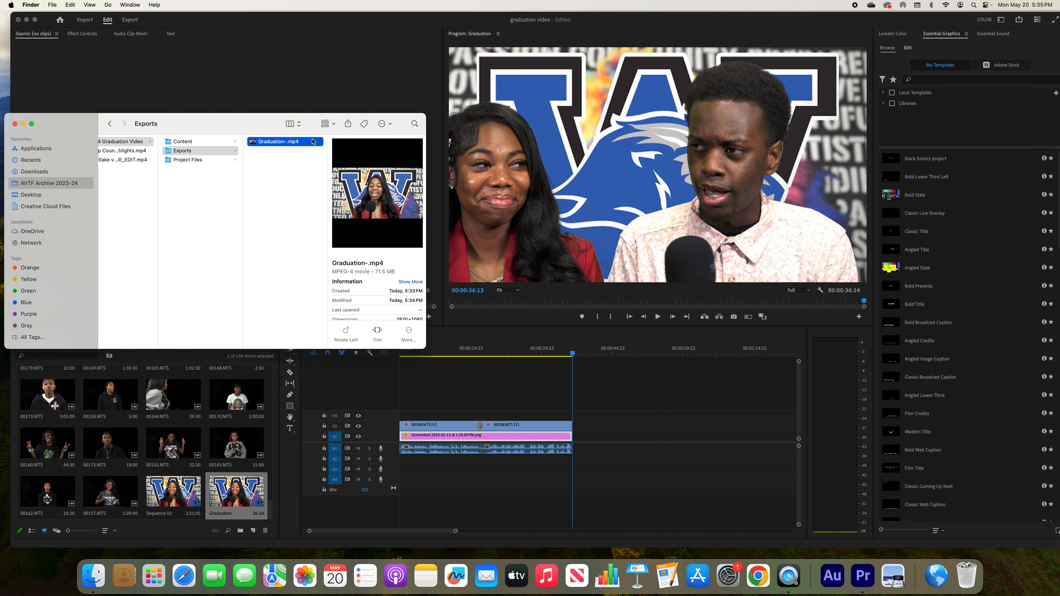
{"action": "key", "text": "space"}
{"action": "key", "text": "space"}
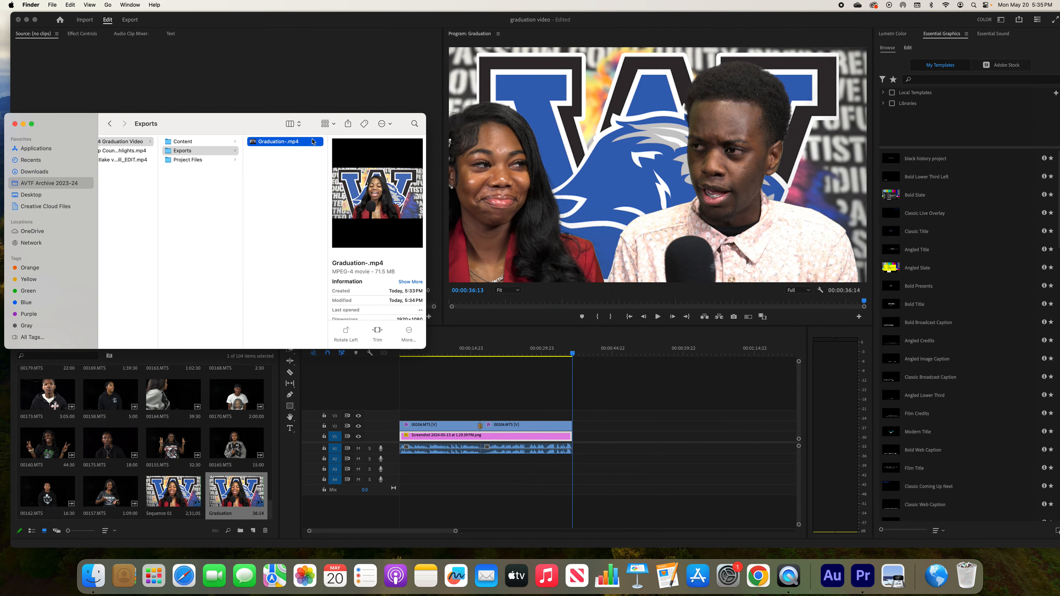